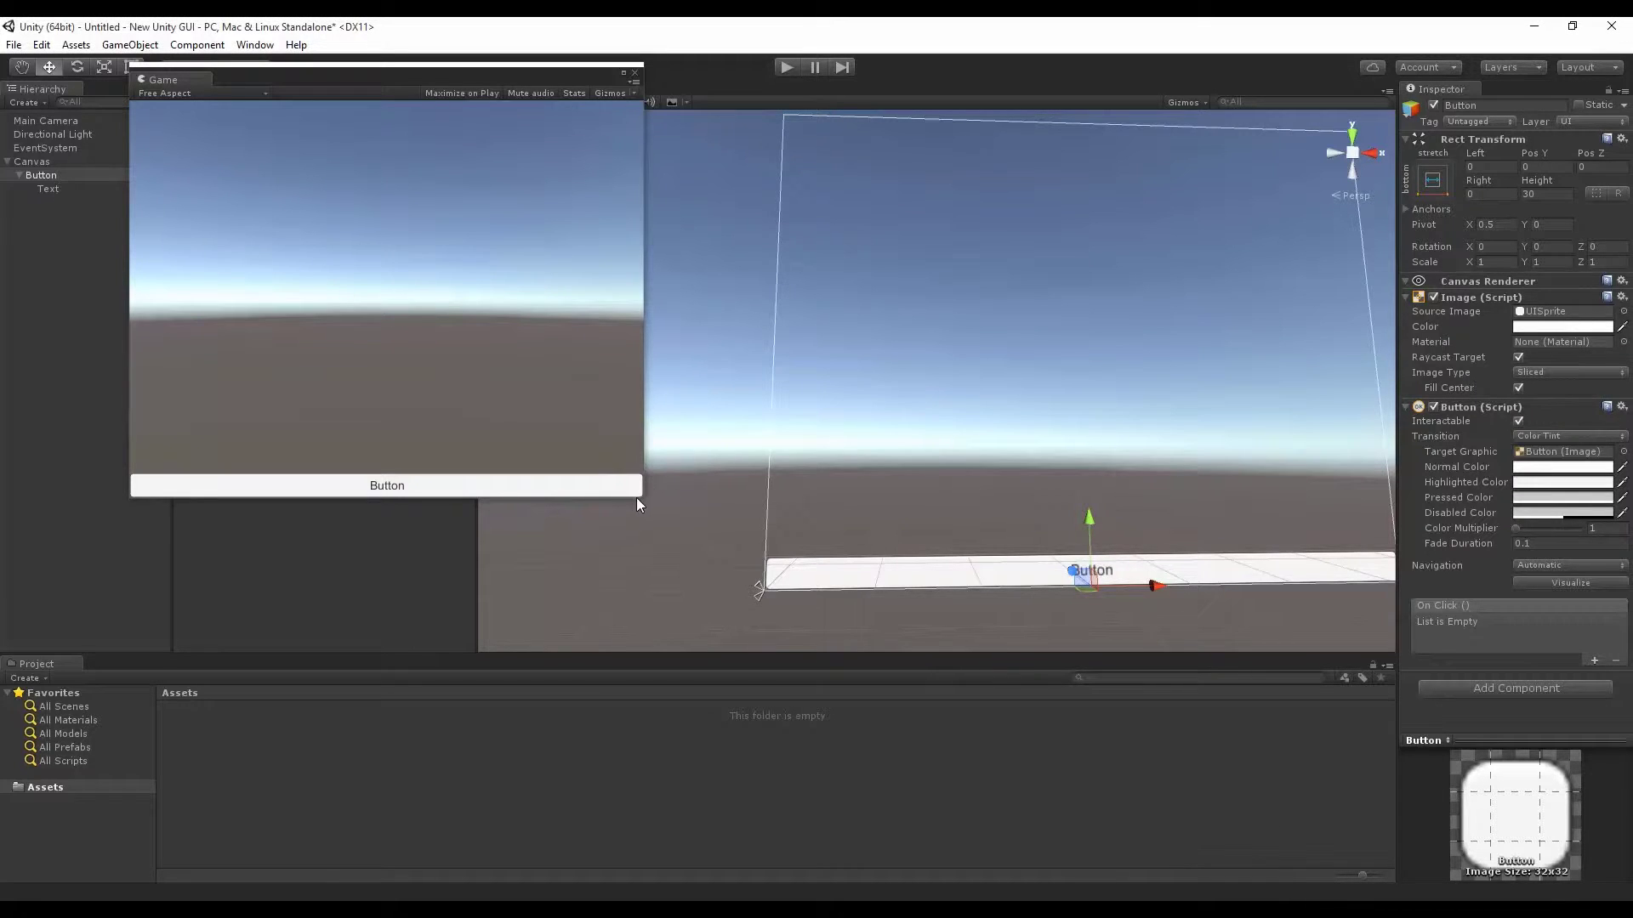
# - Shrink the floating Game view and move it further down and to the right
pyautogui.moveTo(637, 499); pyautogui.dragTo(693, 467)
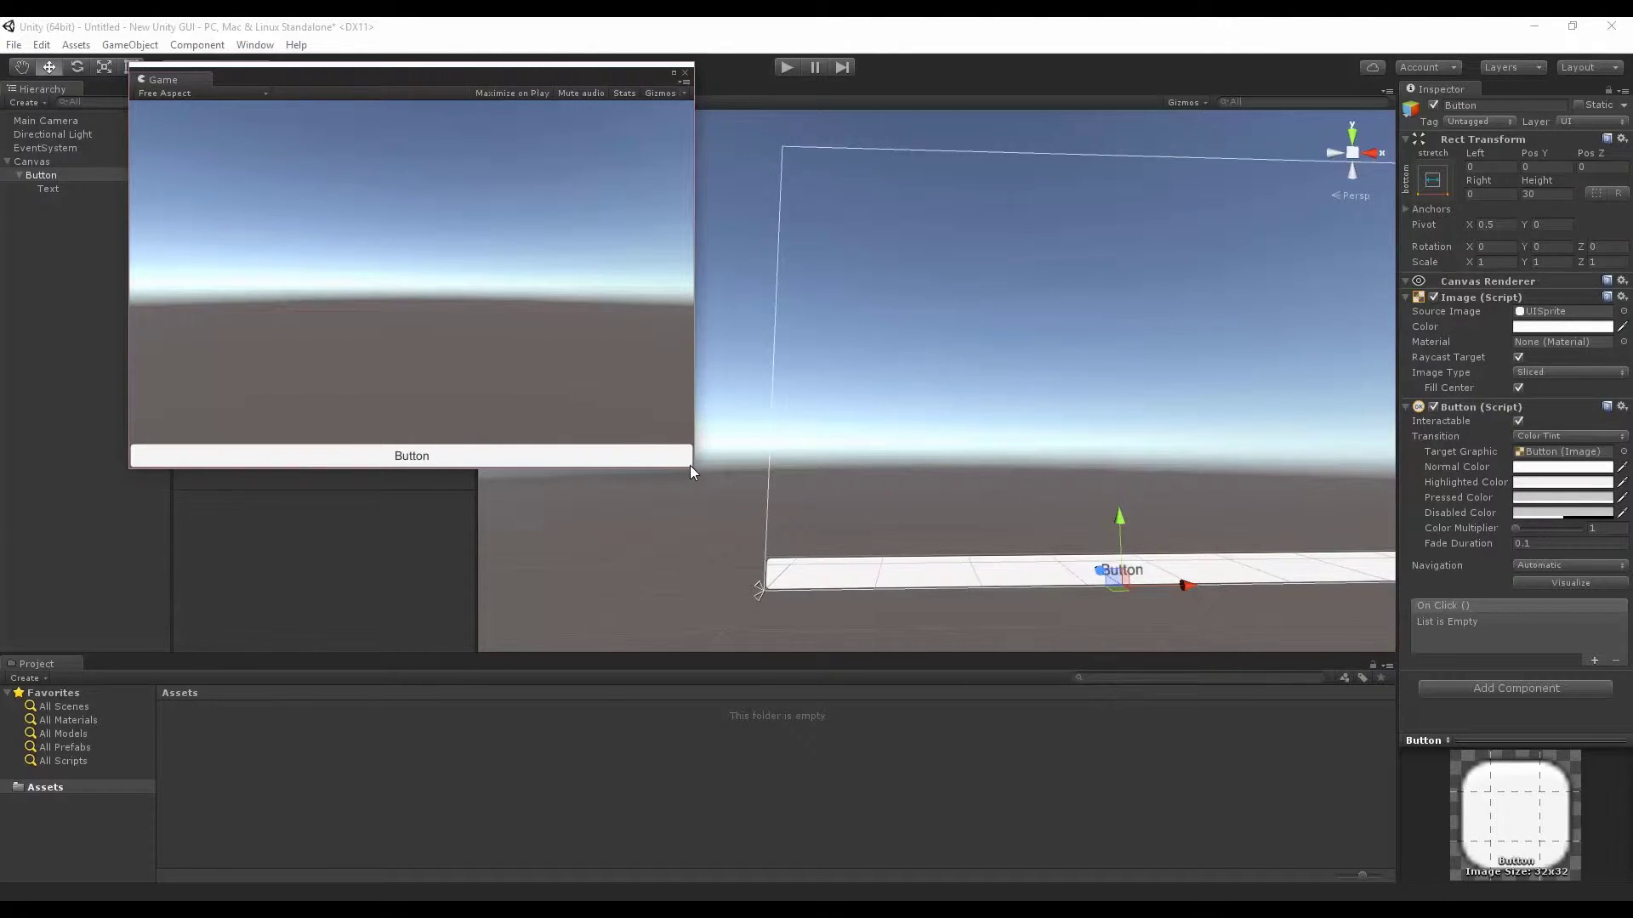
pyautogui.moveTo(501, 82); pyautogui.dragTo(403, 187)
# - Select the Button's child Text under Canvas and bring up its Rect Transform in the Inspector
pyautogui.click(78, 166)
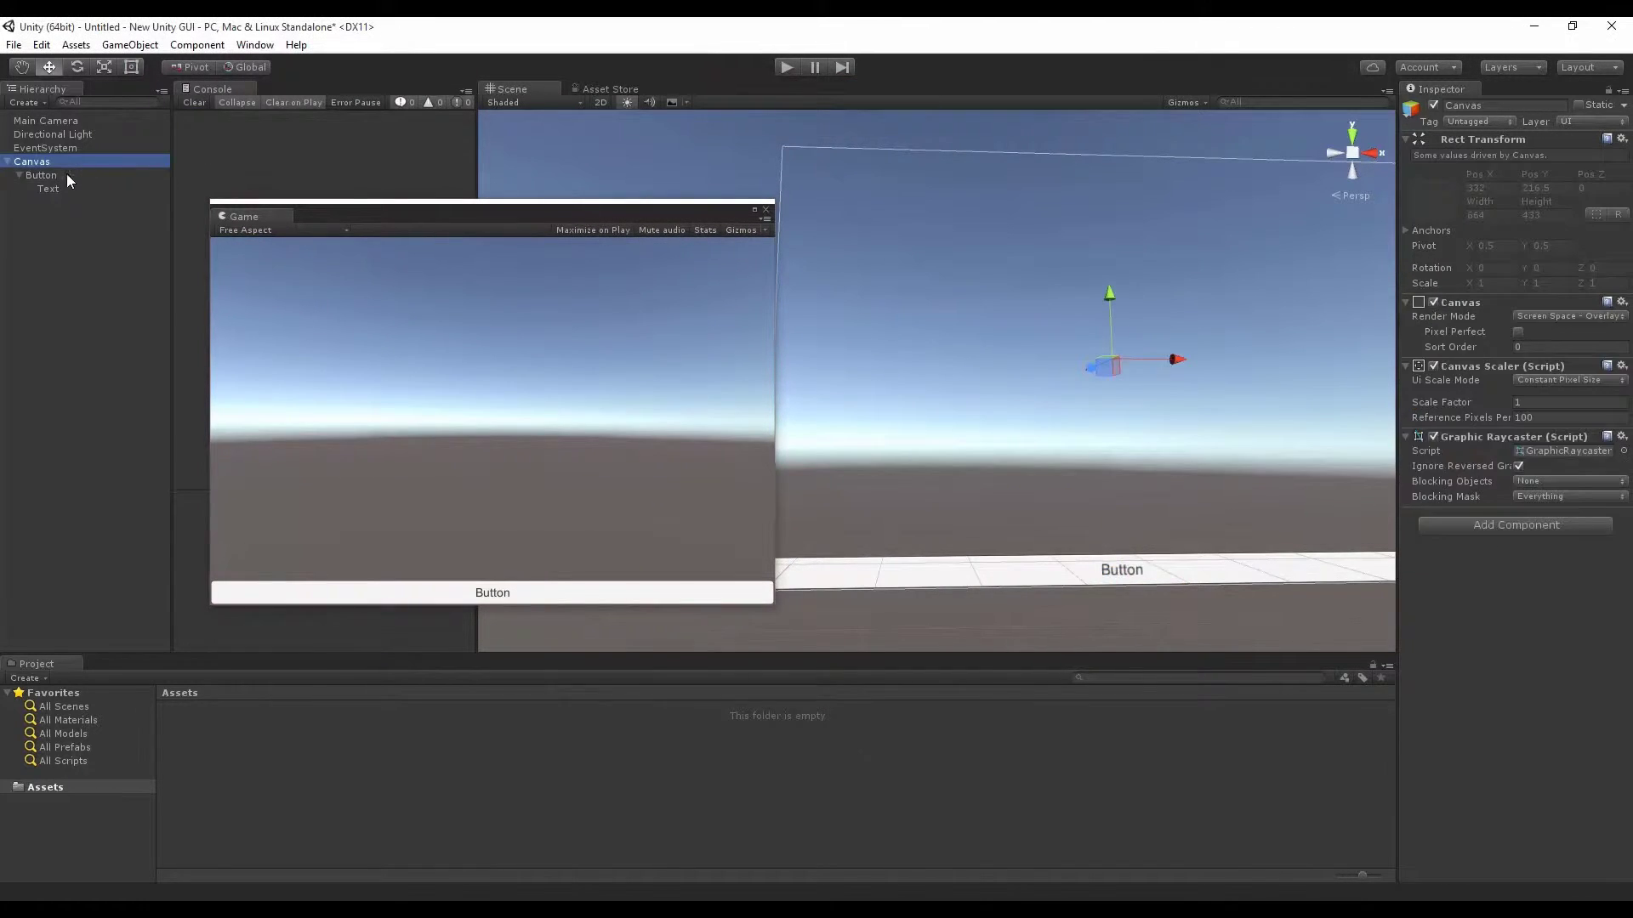
pyautogui.click(63, 176)
pyautogui.click(59, 189)
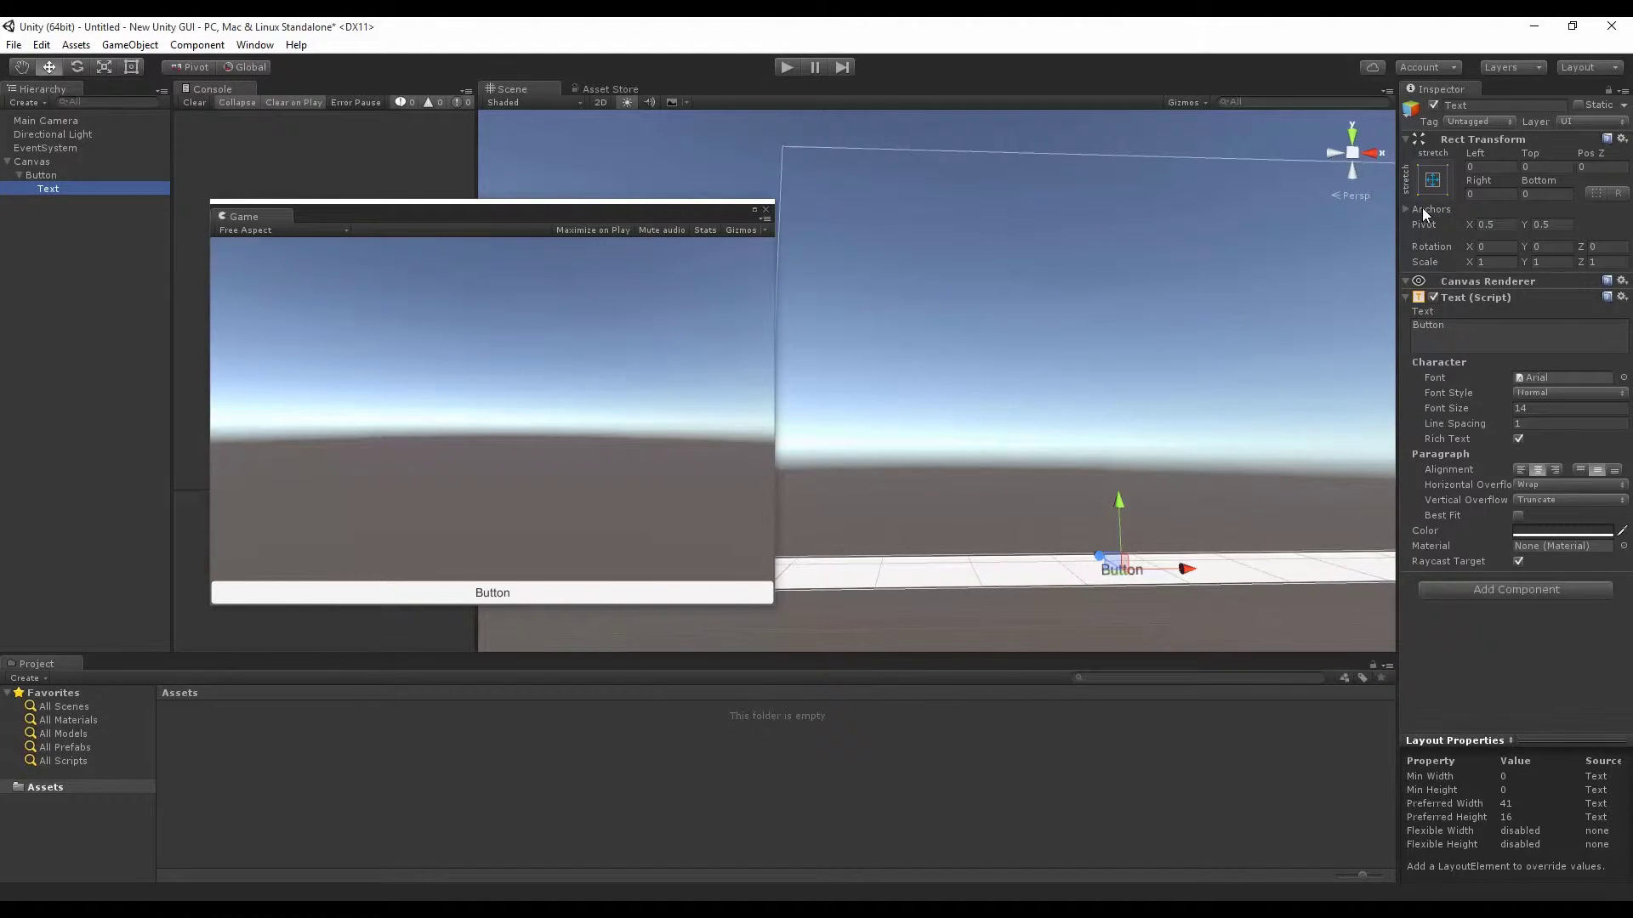
pyautogui.click(1437, 228)
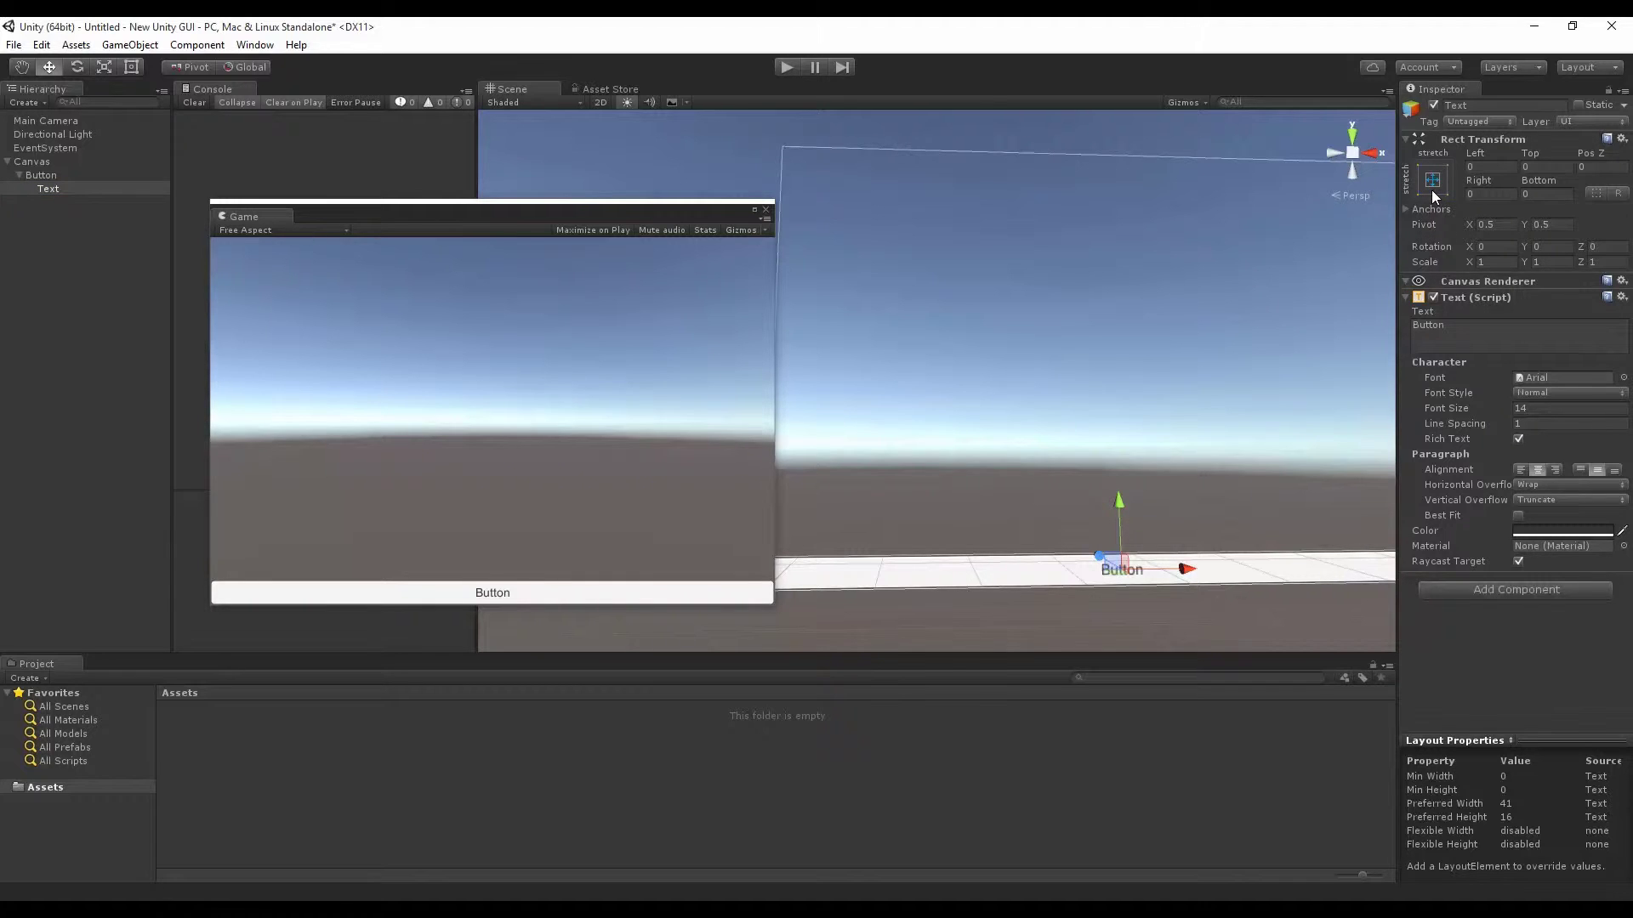
# - Apply the bottom-right anchor preset to the Text and set Pos X and Pos Y to 0
pyautogui.click(1432, 190)
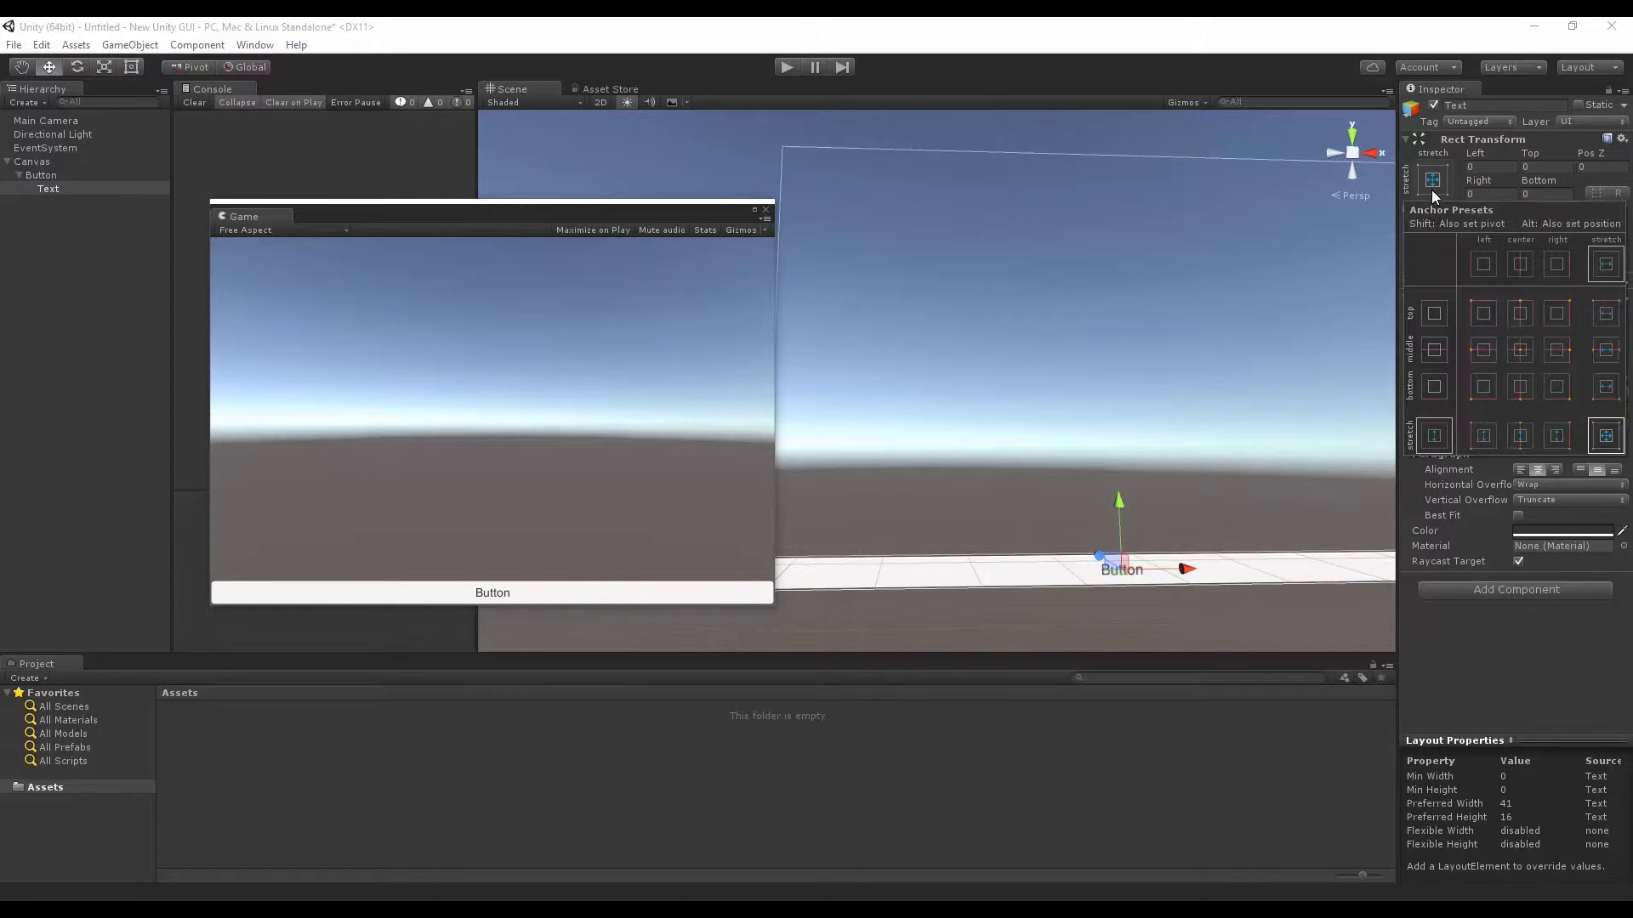
pyautogui.click(1557, 390)
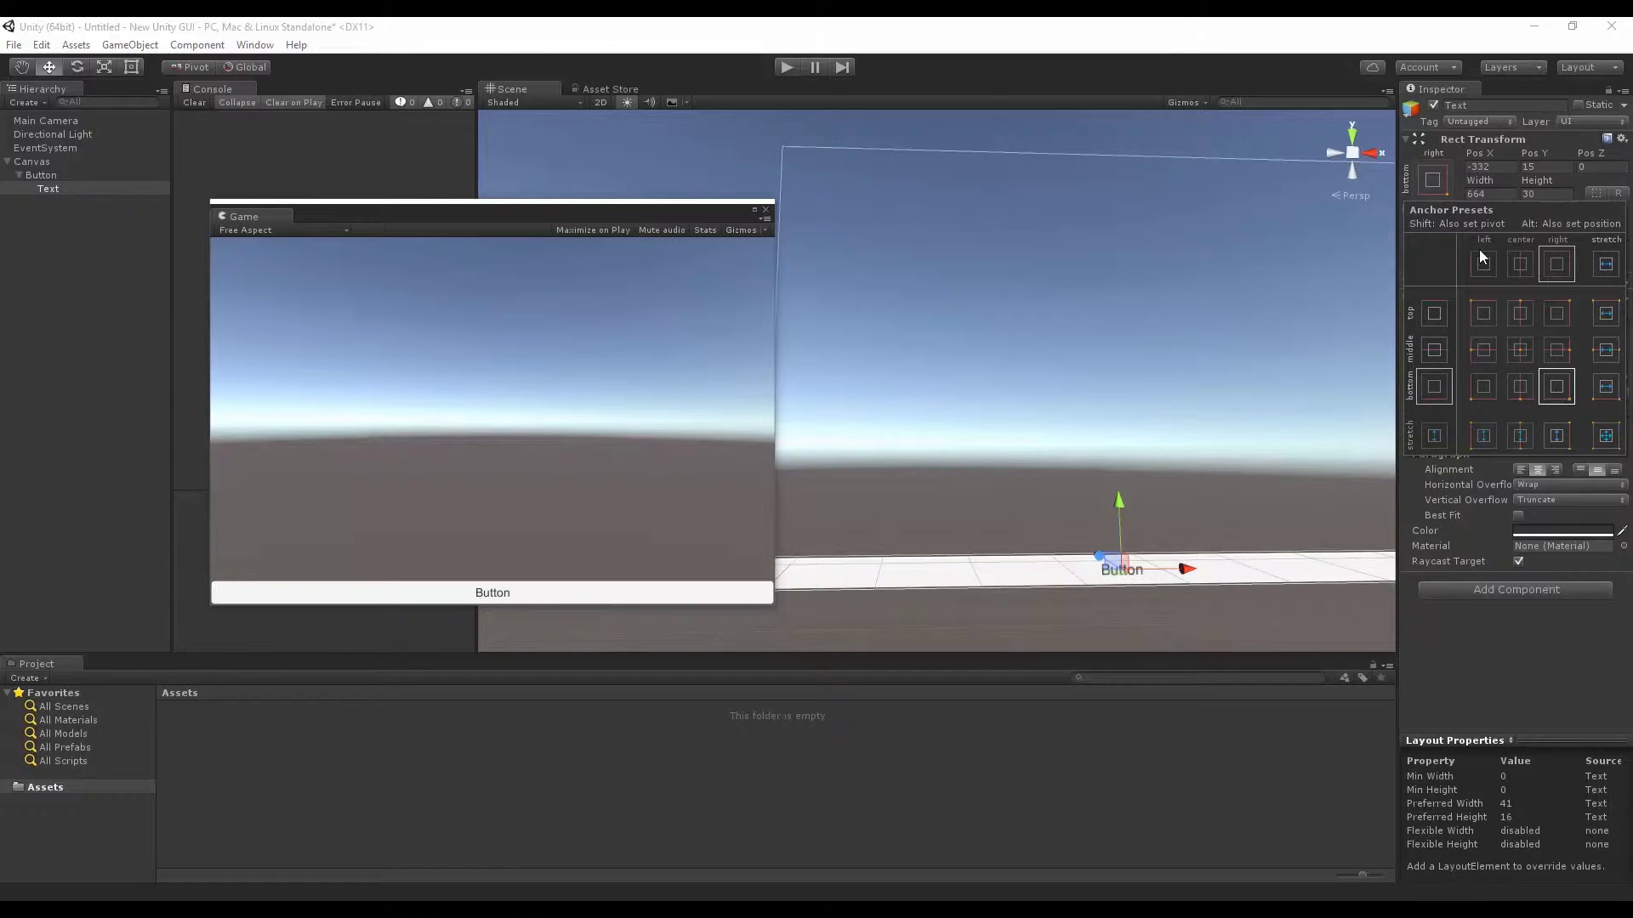
pyautogui.click(1487, 168)
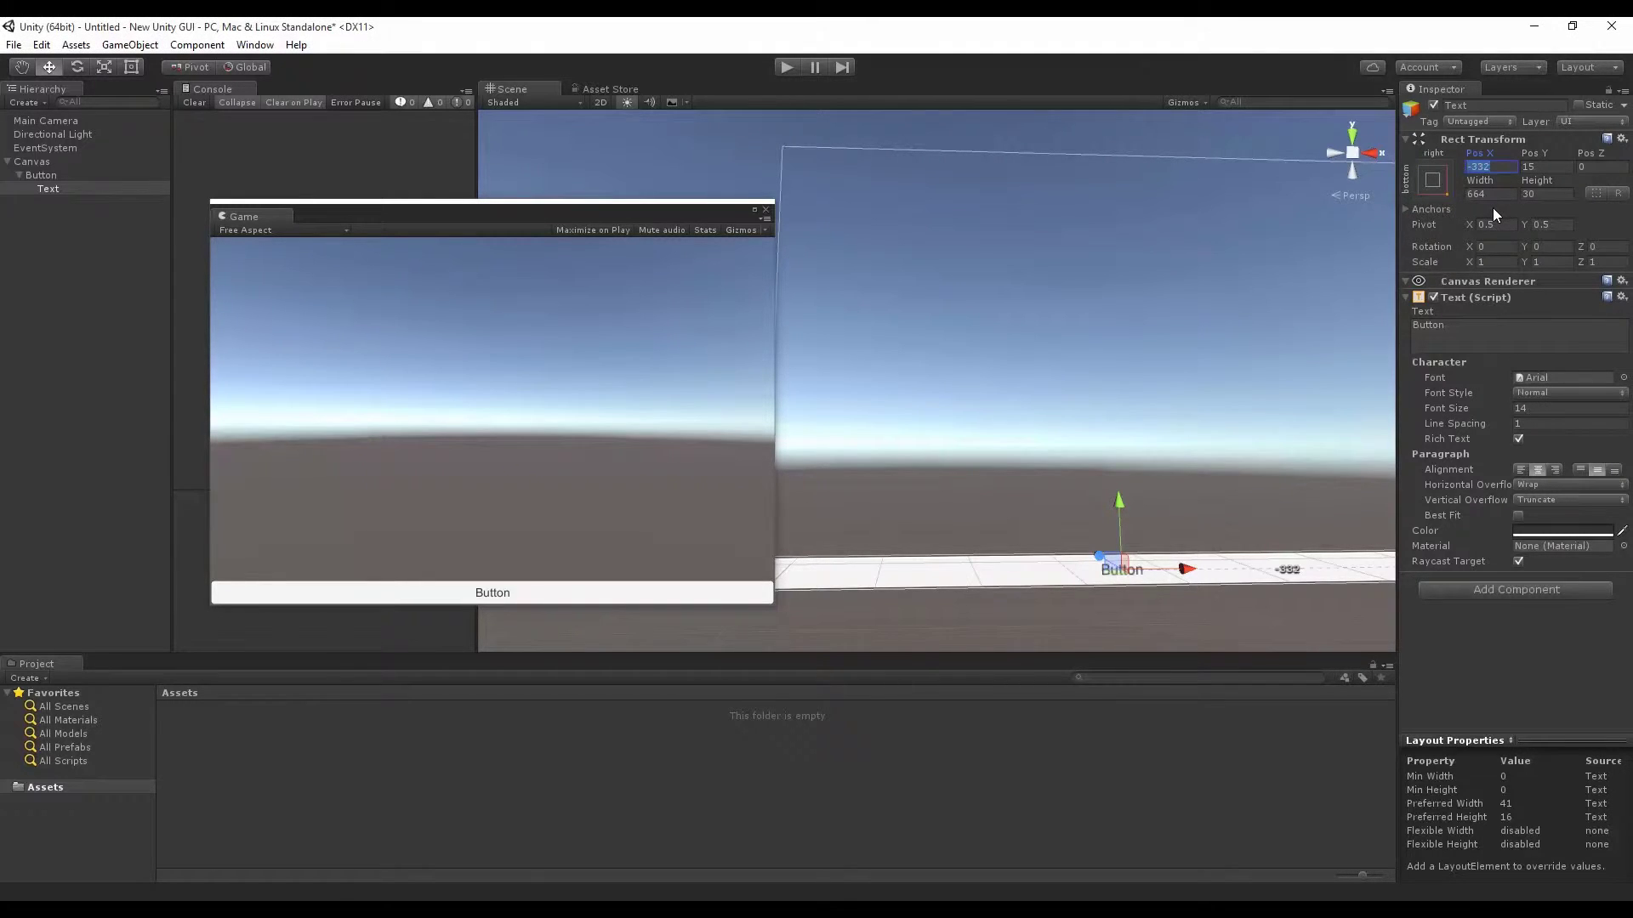
pyautogui.write('0')
pyautogui.press('Tab')
pyautogui.write('0')
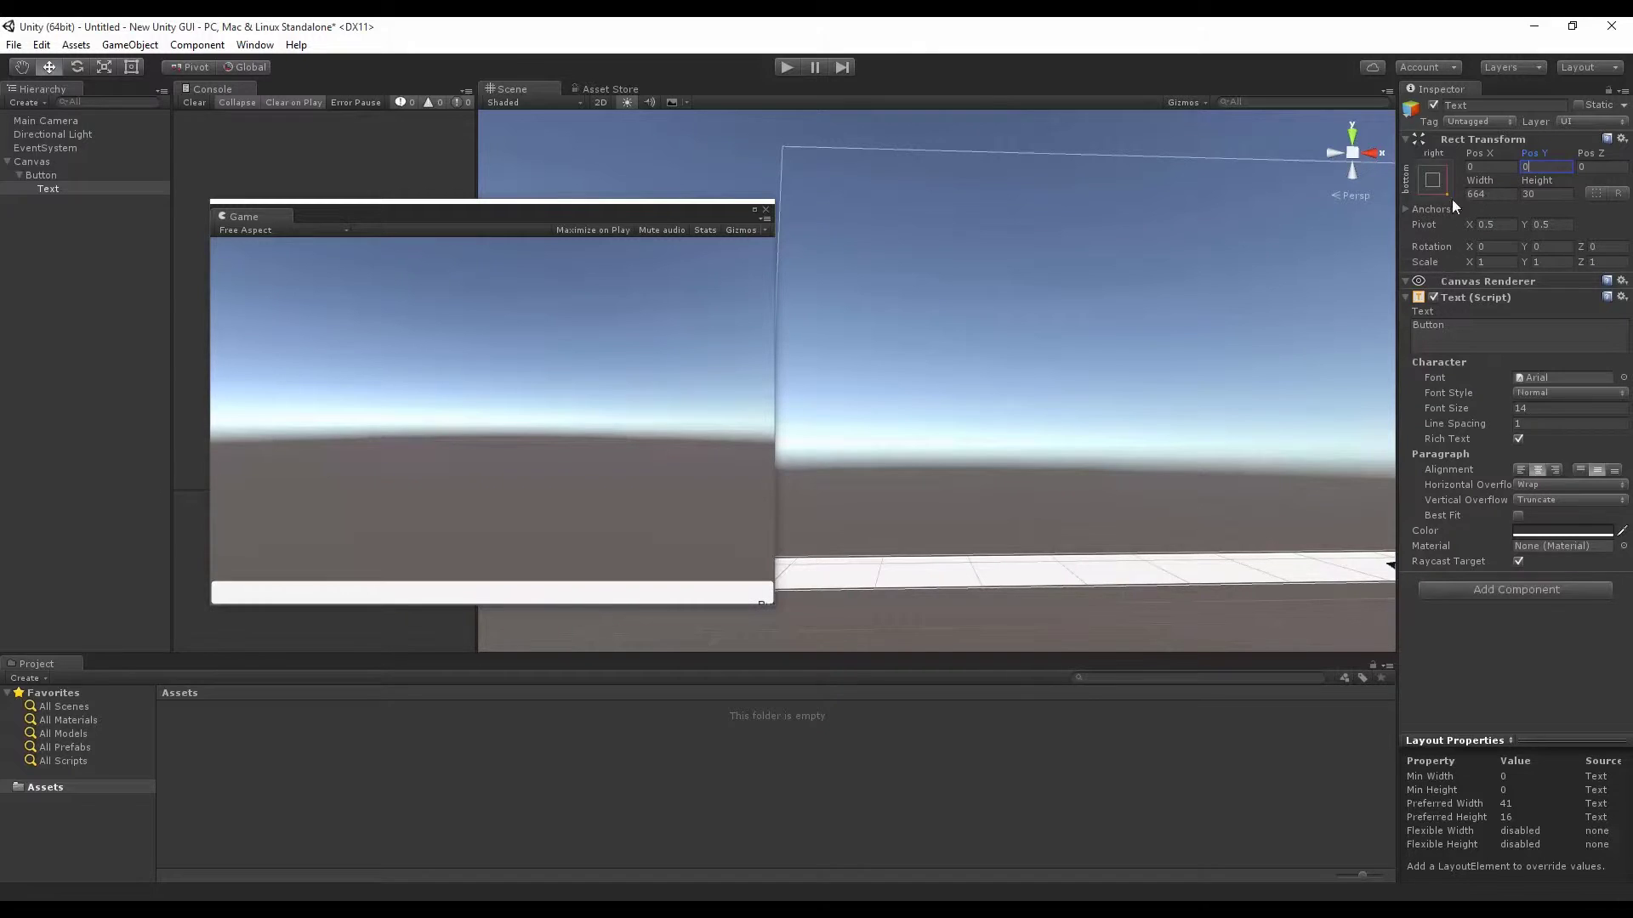
pyautogui.middleClick(1257, 352)
pyautogui.moveTo(1258, 353); pyautogui.dragTo(839, 303, button='middle')
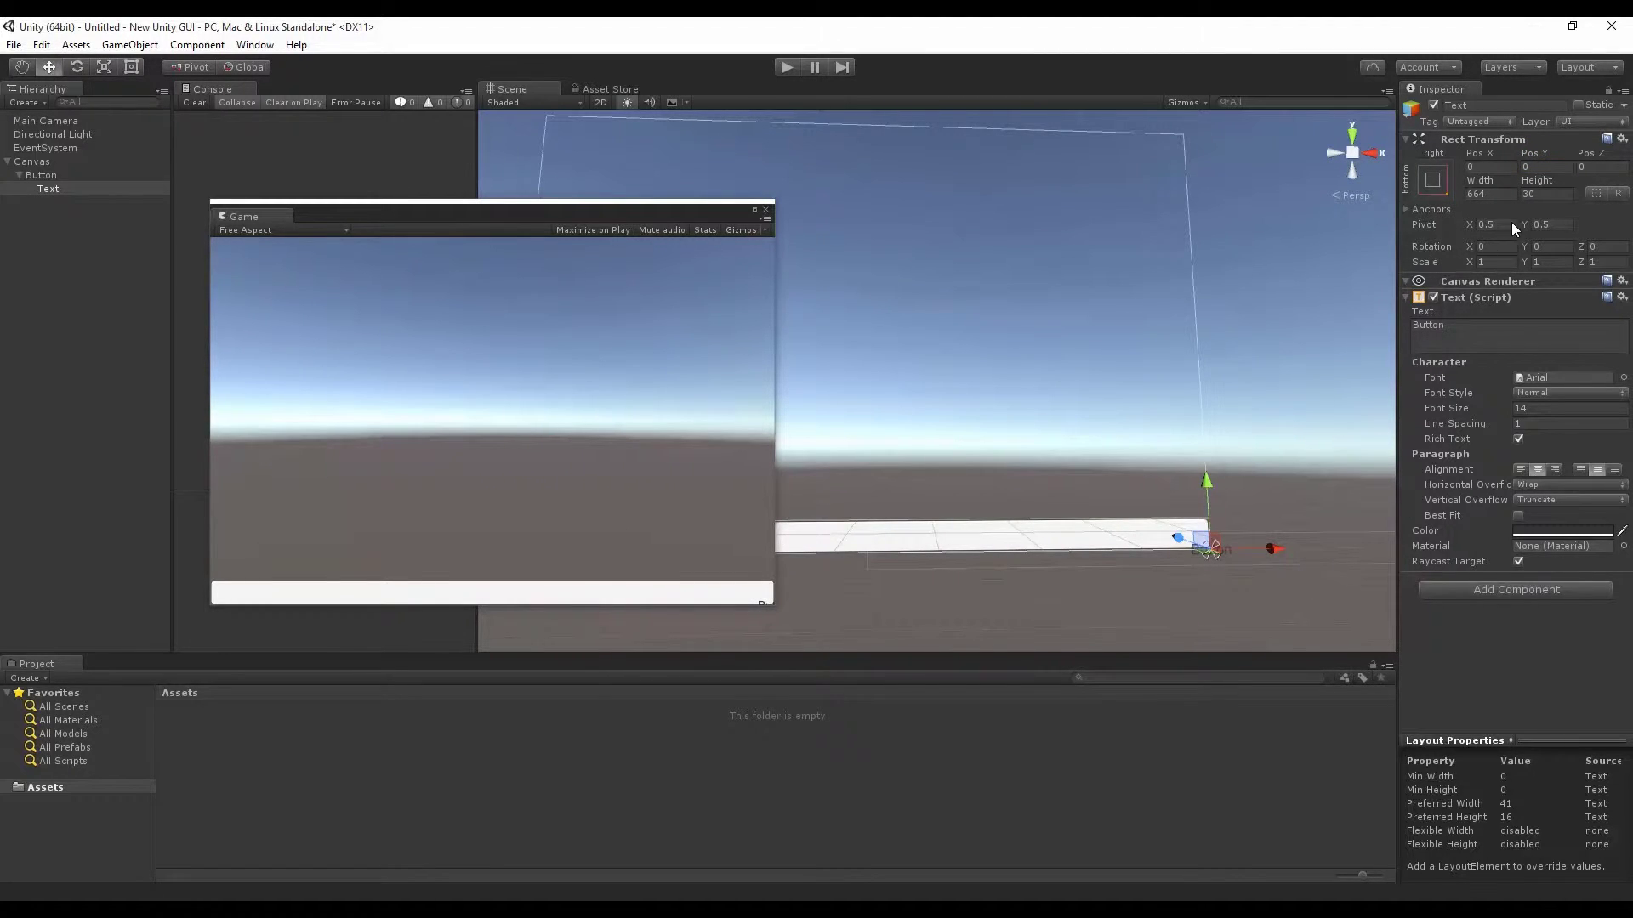
# - Set the Text's Pivot X to 1 and reset Pos X and Pos Y to 0
pyautogui.write('11')
pyautogui.click(1484, 168)
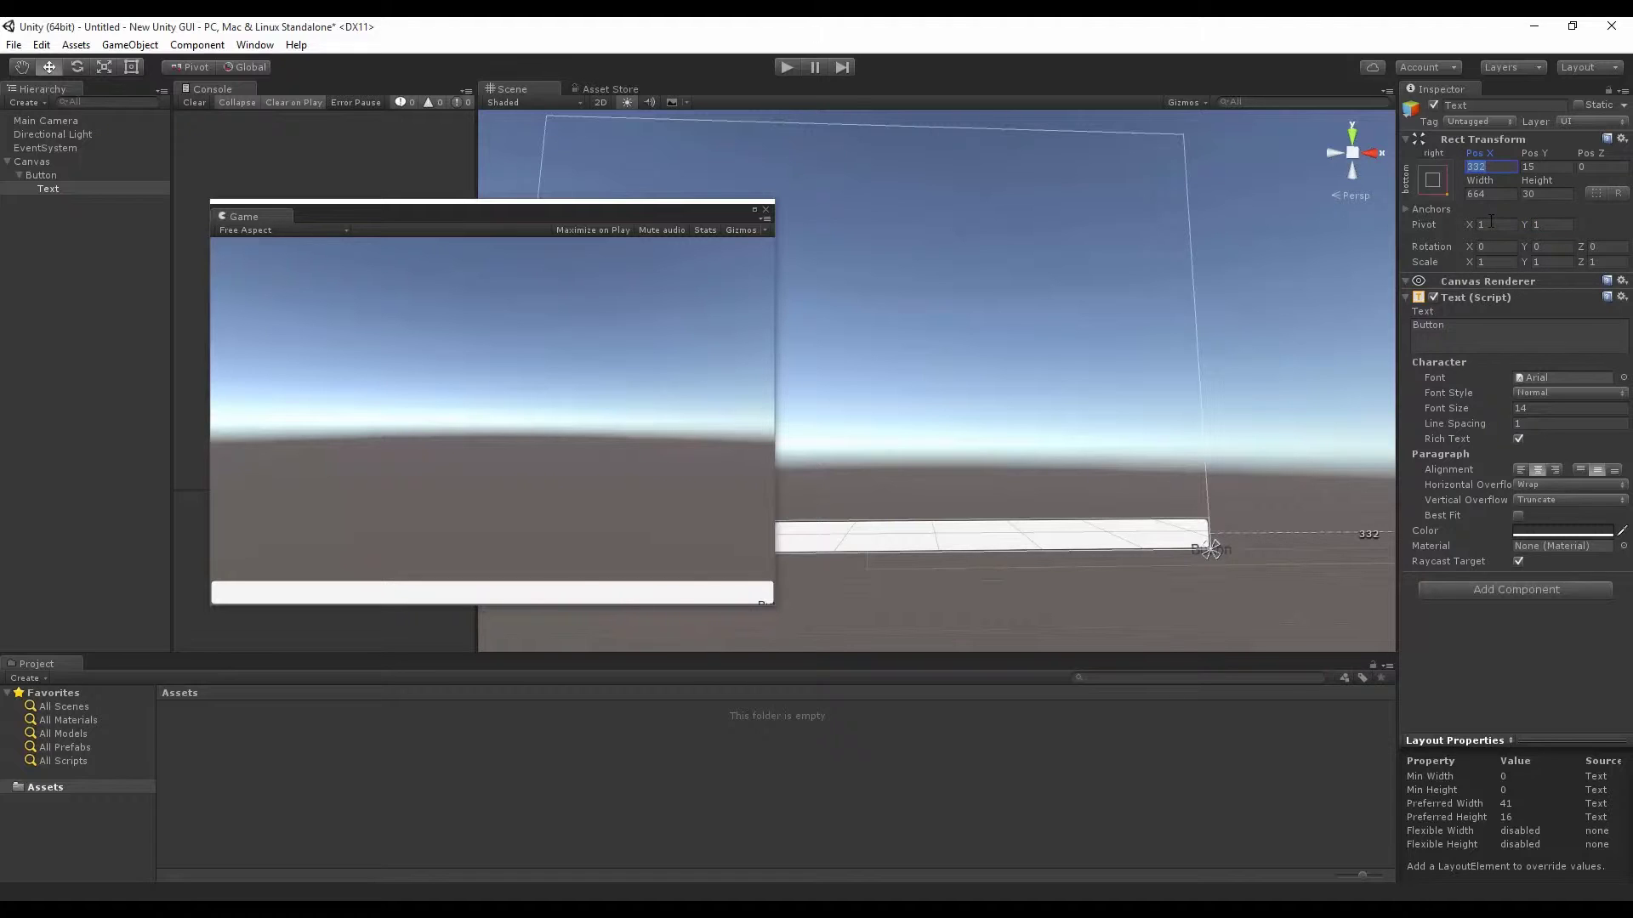
pyautogui.write('0')
pyautogui.press('Tab')
pyautogui.write('0')
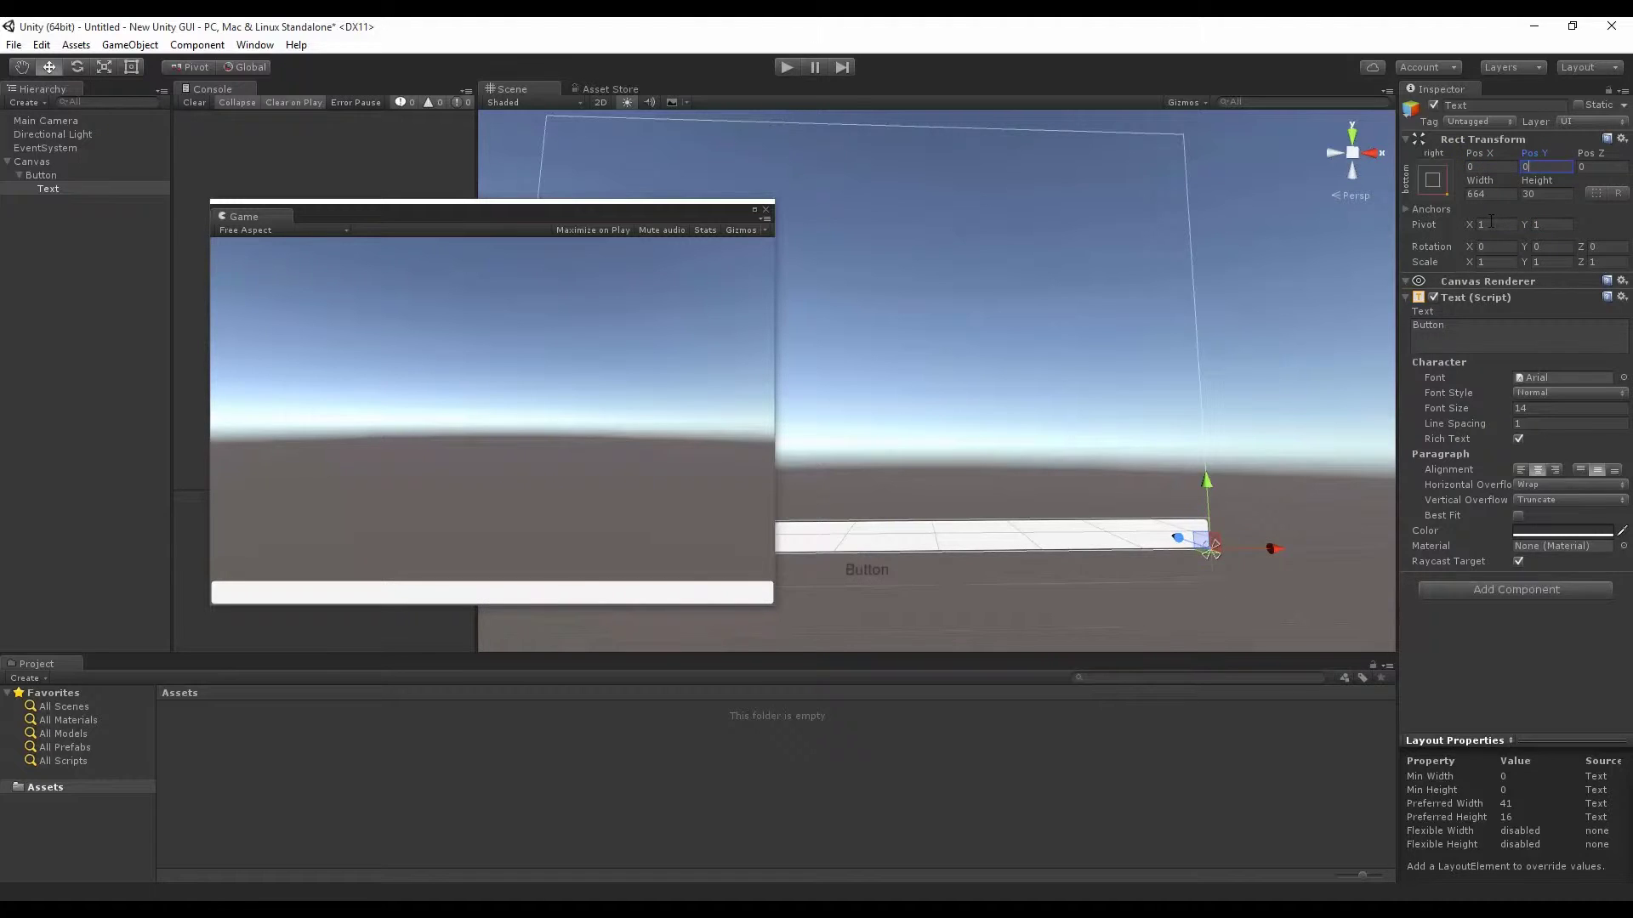
# - Reduce the Text width to 465.5, then set Pivot Y to 0 and Pos Y to 0
pyautogui.moveTo(1053, 448); pyautogui.dragTo(1250, 375, button='middle')
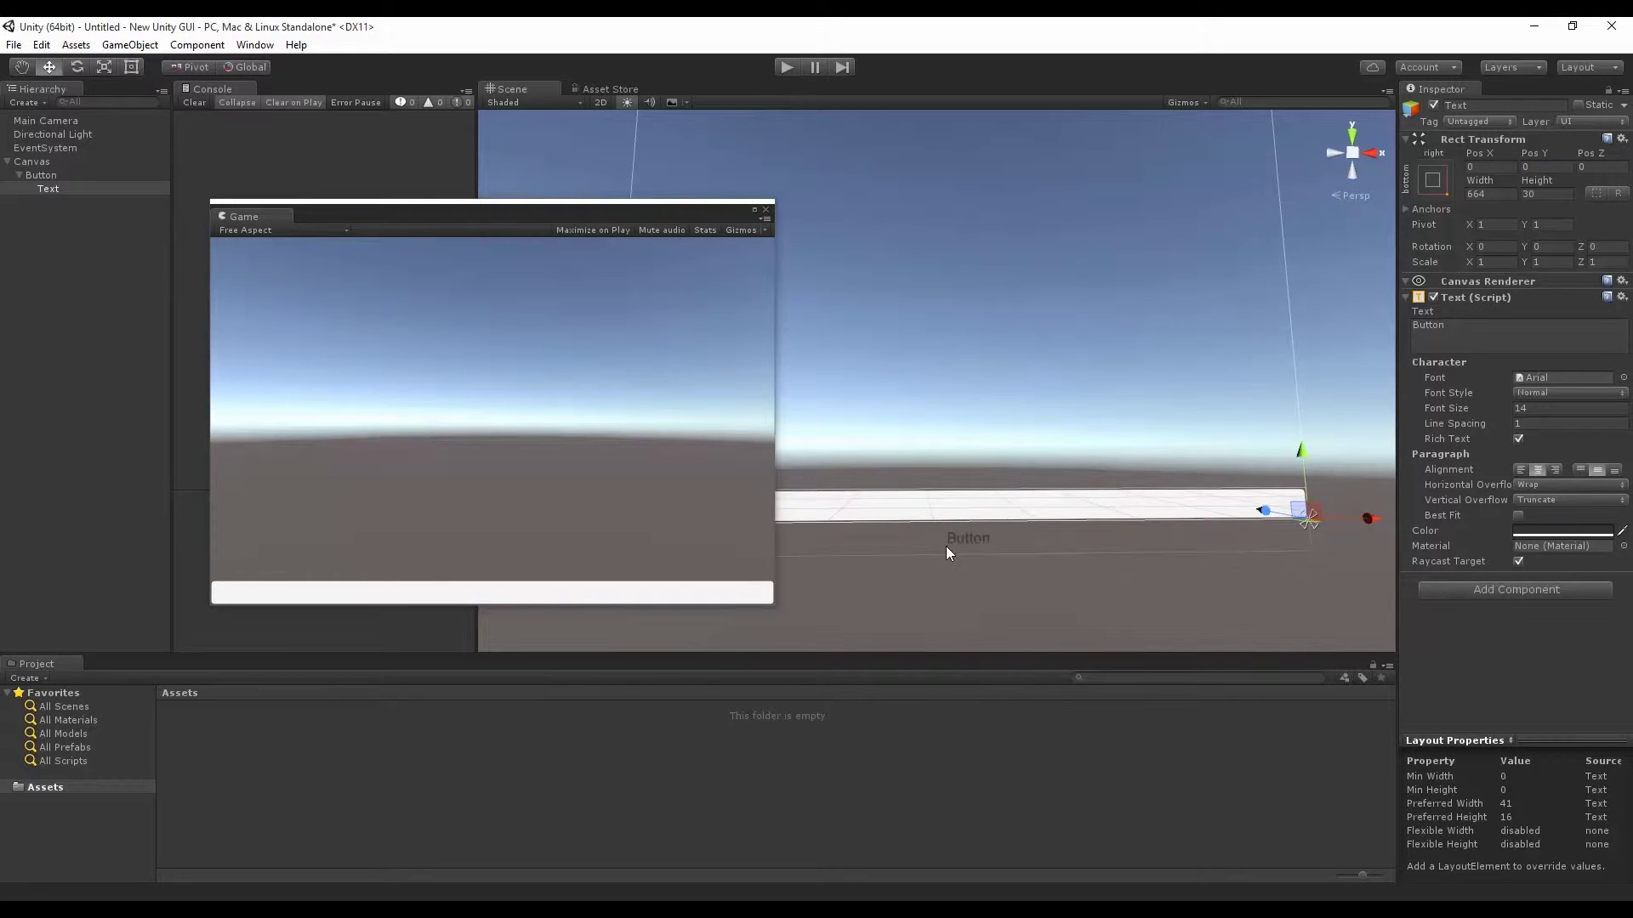
pyautogui.moveTo(954, 522); pyautogui.dragTo(1114, 466, button='middle')
pyautogui.scroll(-2, 1116, 473)
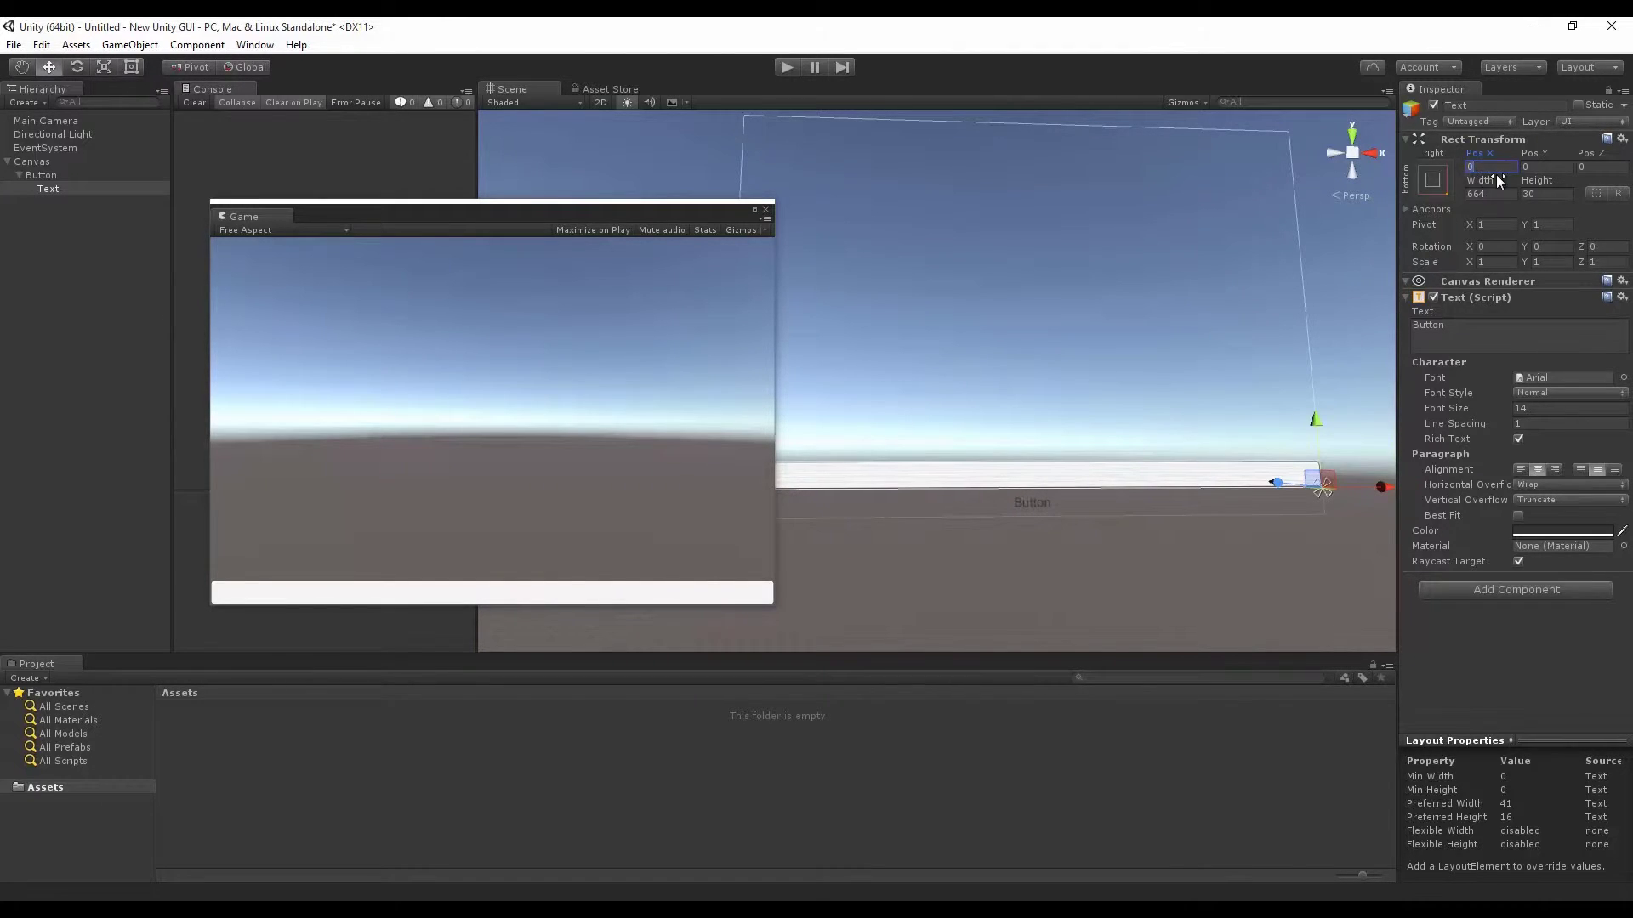
pyautogui.moveTo(1497, 180); pyautogui.dragTo(1051, 482)
pyautogui.click(1544, 224)
pyautogui.write('0')
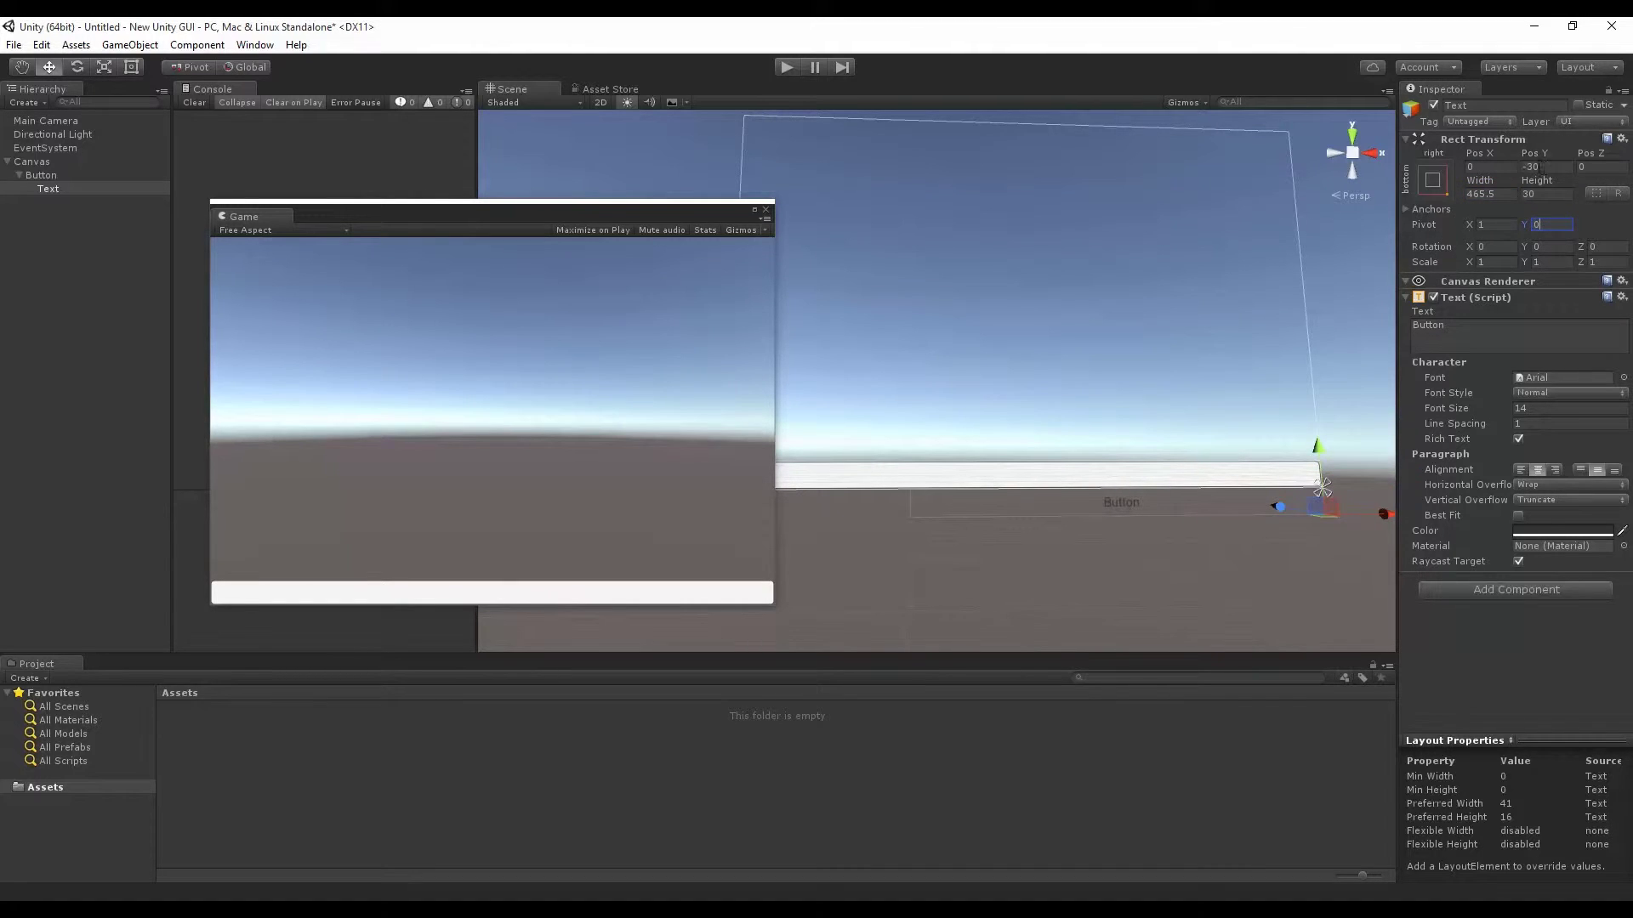
pyautogui.click(1543, 166)
pyautogui.write('0')
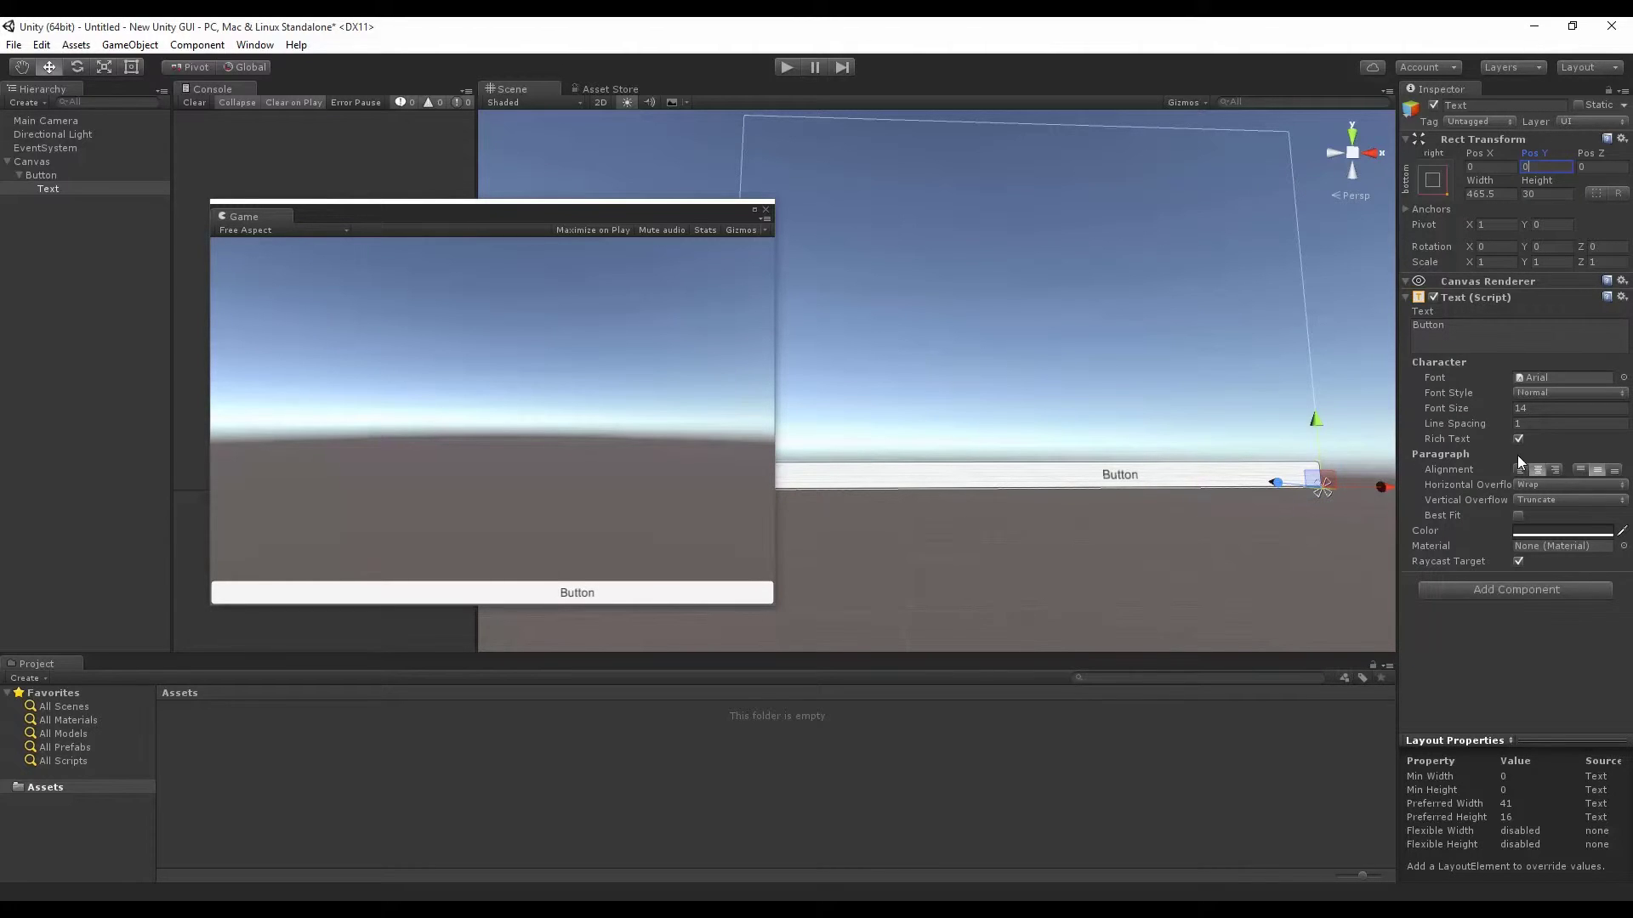
# - Resize the Text box to width 50 and height about 16.4
pyautogui.moveTo(1488, 192); pyautogui.dragTo(1037, 224)
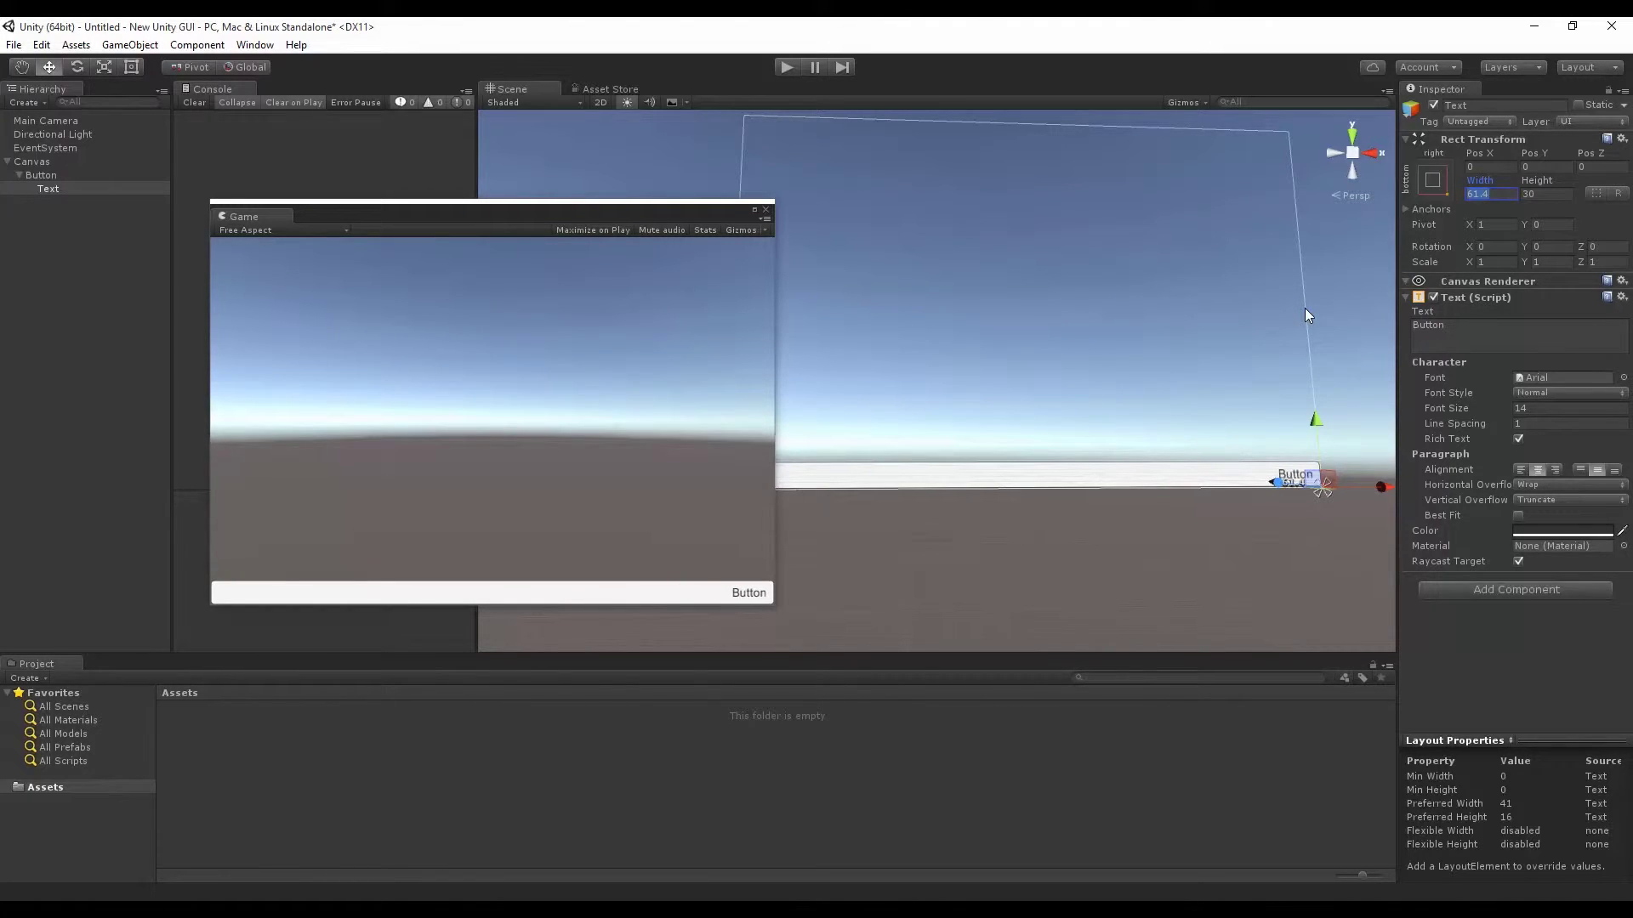
pyautogui.write('50')
pyautogui.keyDown('alt'); pyautogui.moveTo(1318, 436); pyautogui.dragTo(1227, 499); pyautogui.keyUp('alt')
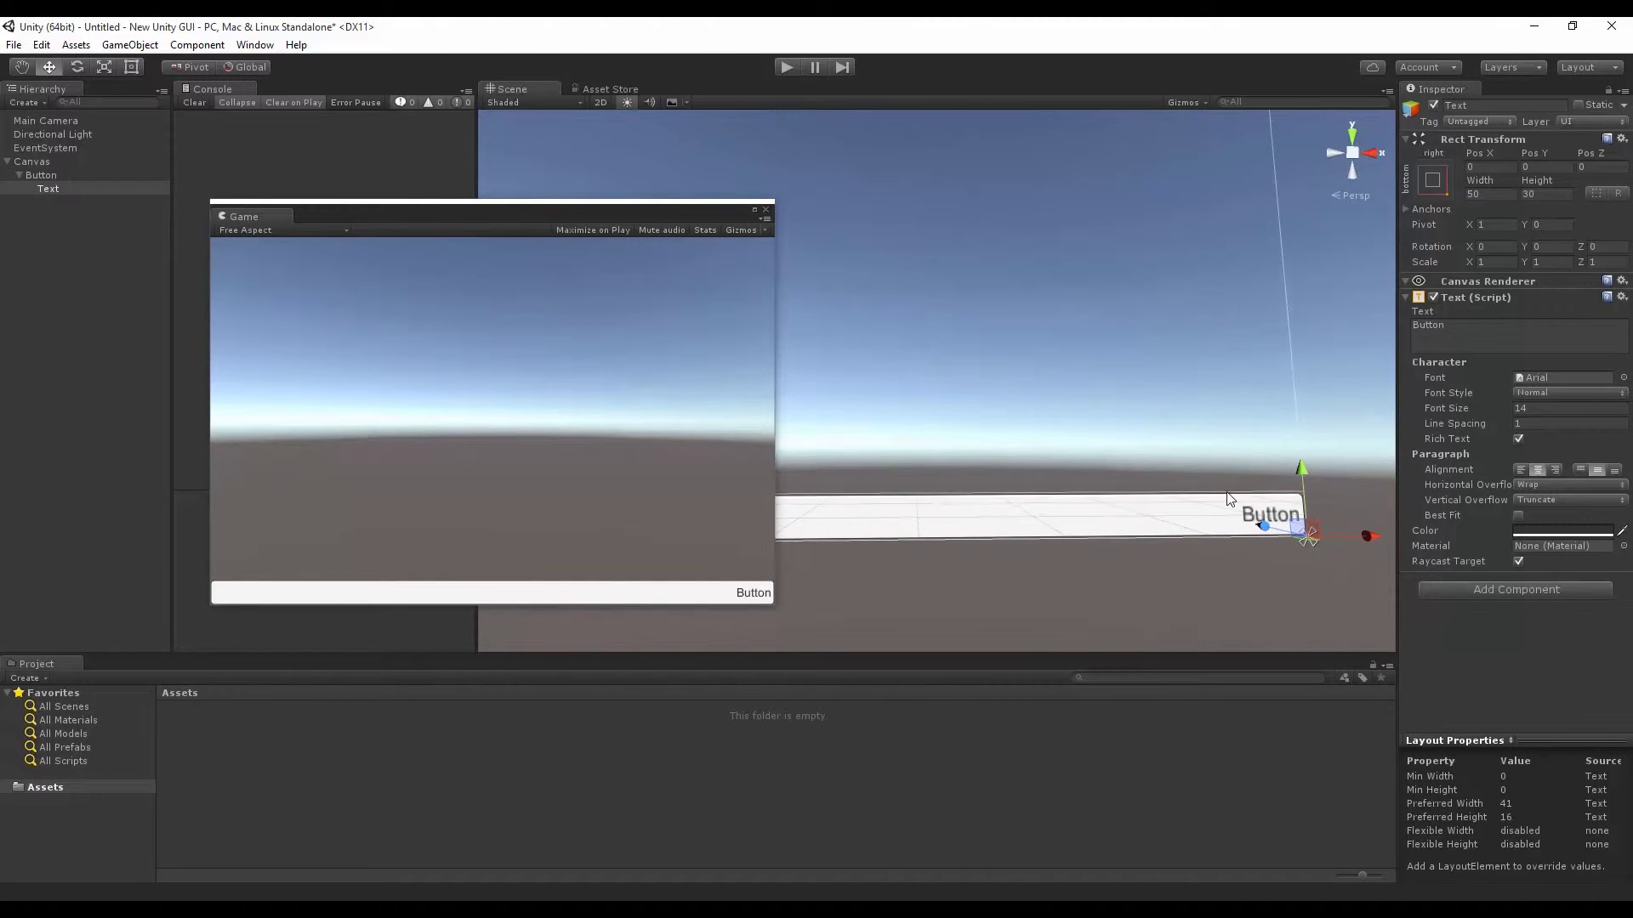
pyautogui.click(1525, 178)
pyautogui.moveTo(1538, 179); pyautogui.dragTo(1489, 195)
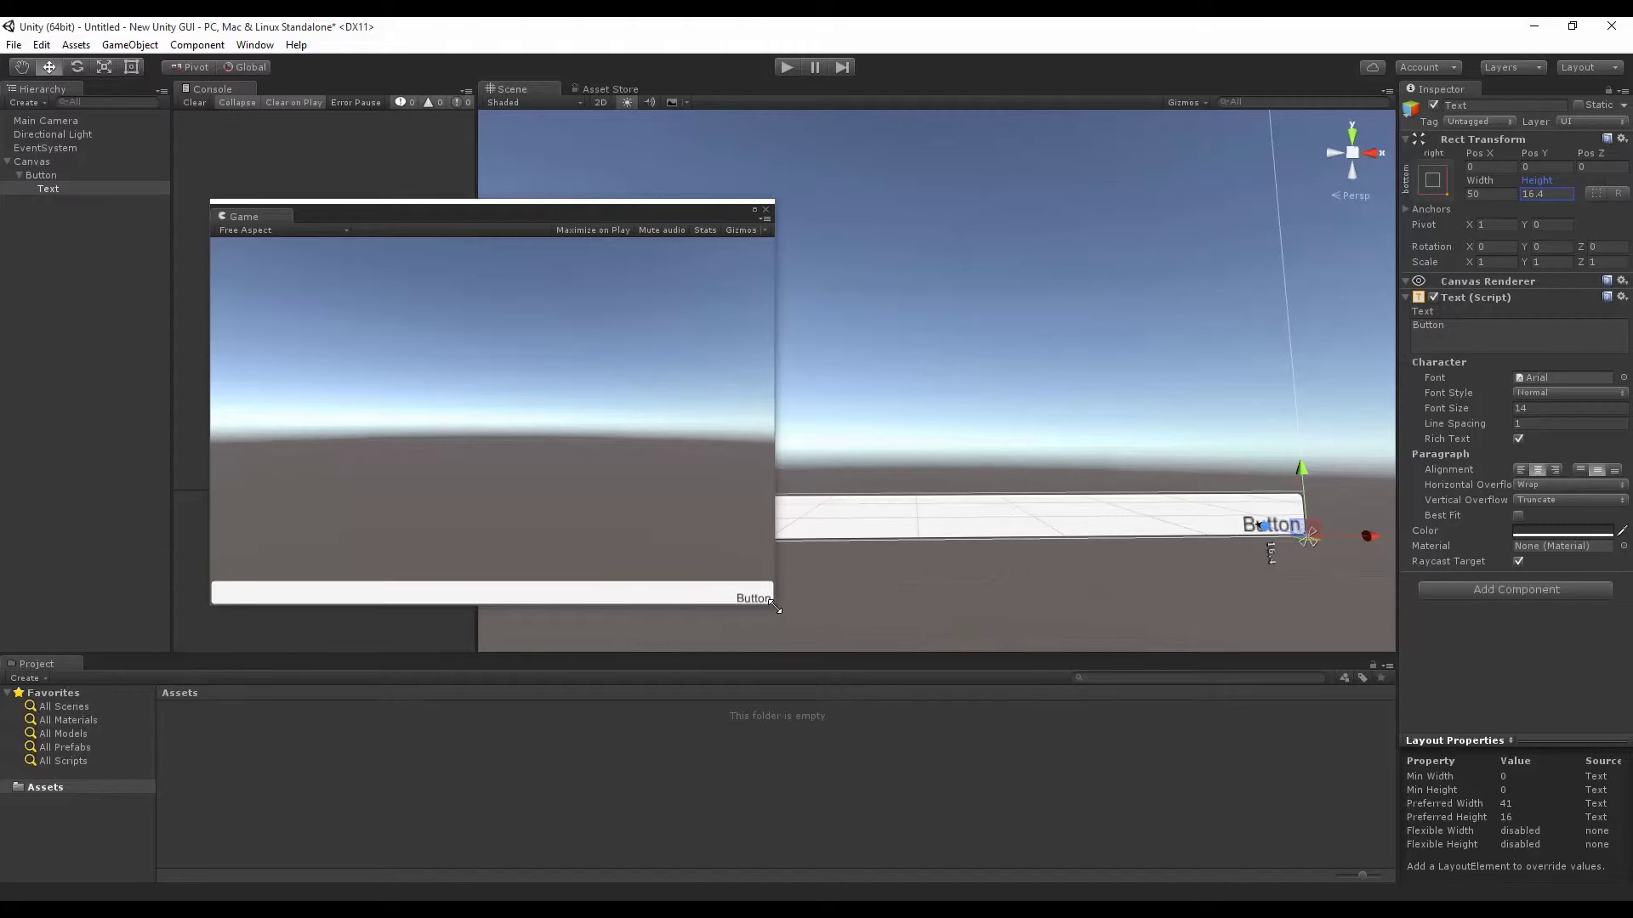
# - Enlarge the Game view and confirm the label stays pinned to the button's bottom-right corner
pyautogui.moveTo(773, 606); pyautogui.dragTo(946, 681)
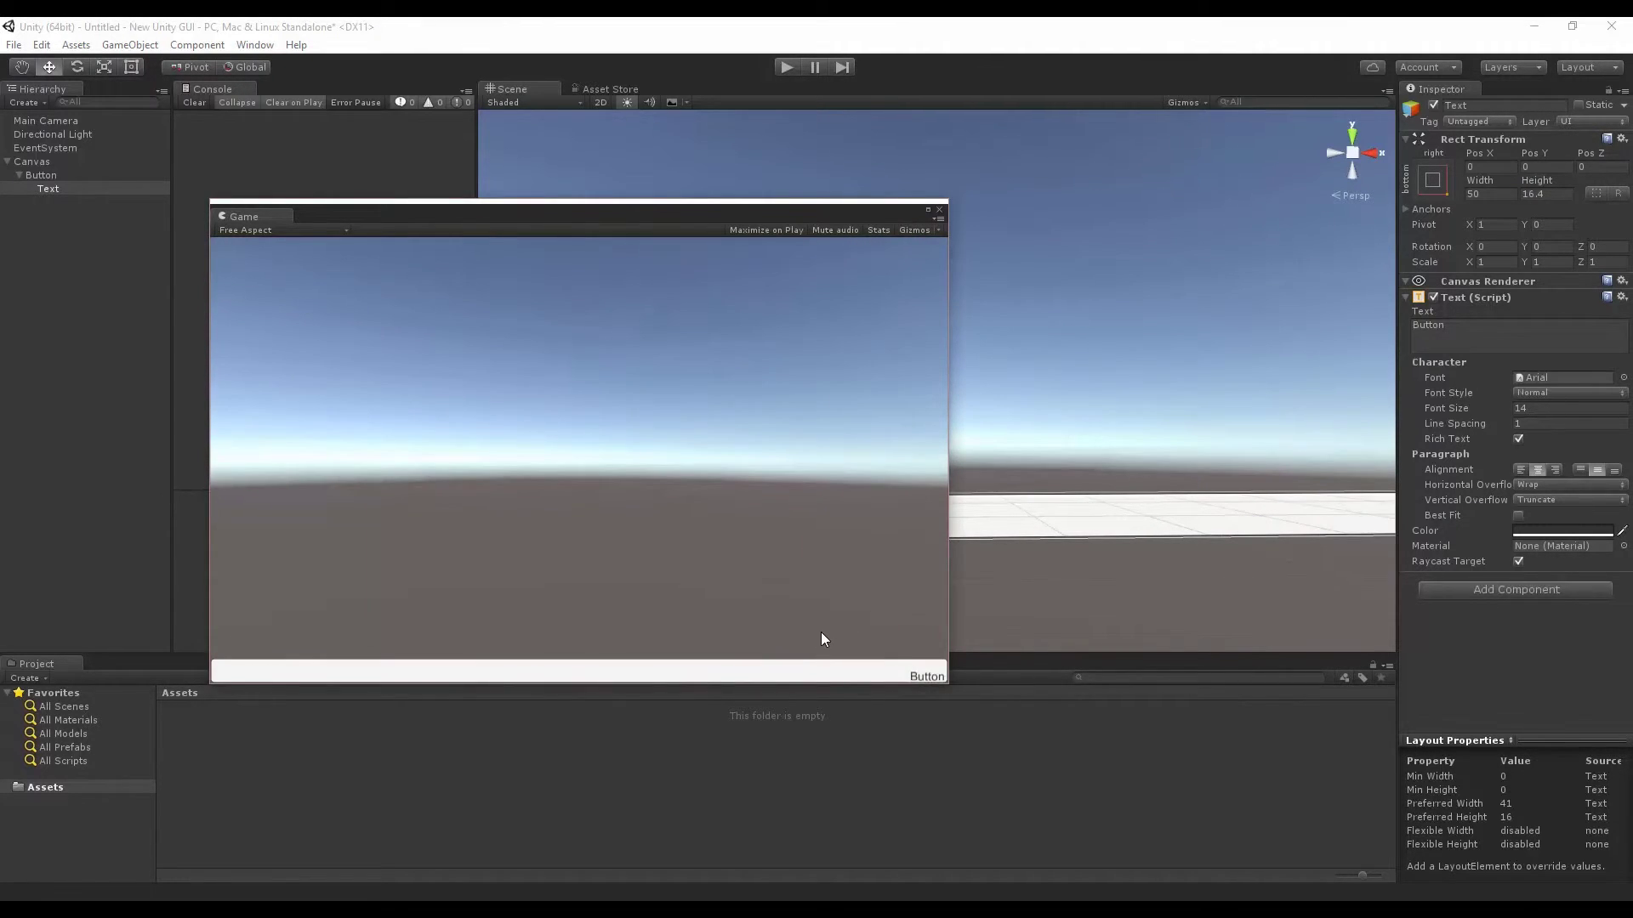